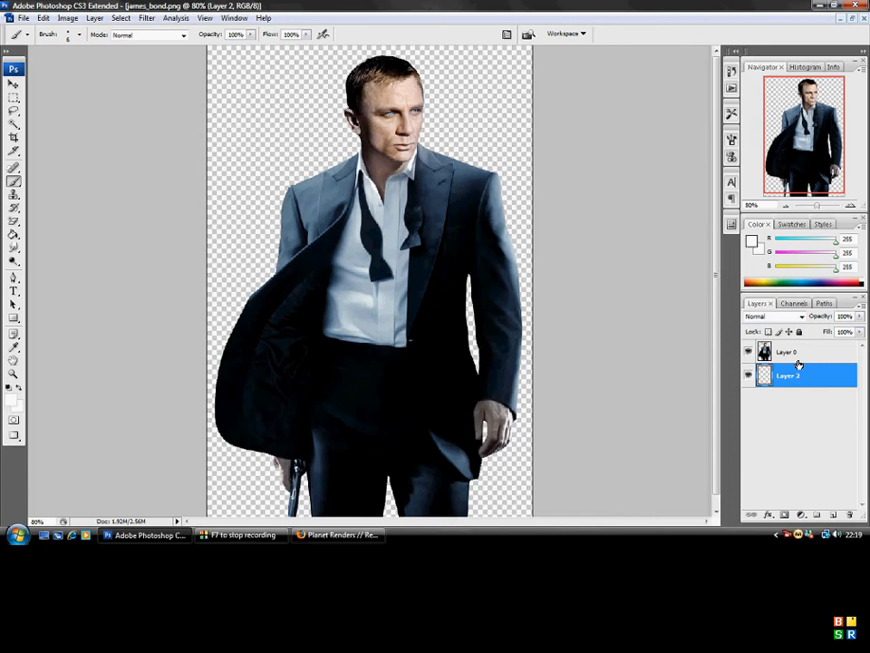
# Fill the empty Layer 2 with bright green (RGB 22, 225, 36) using the Paint Bucket.
pyautogui.click(794, 352)
pyautogui.click(792, 374)
pyautogui.click(10, 398)
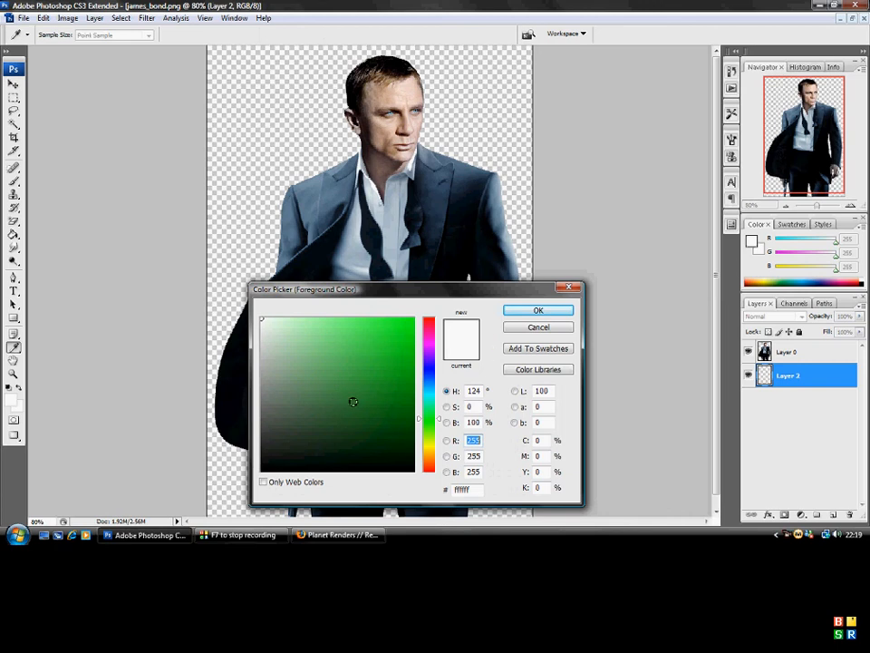
pyautogui.moveTo(379, 389)
pyautogui.mouseDown()
pyautogui.moveTo(361, 350)
pyautogui.moveTo(399, 336)
pyautogui.mouseUp()
pyautogui.click(521, 313)
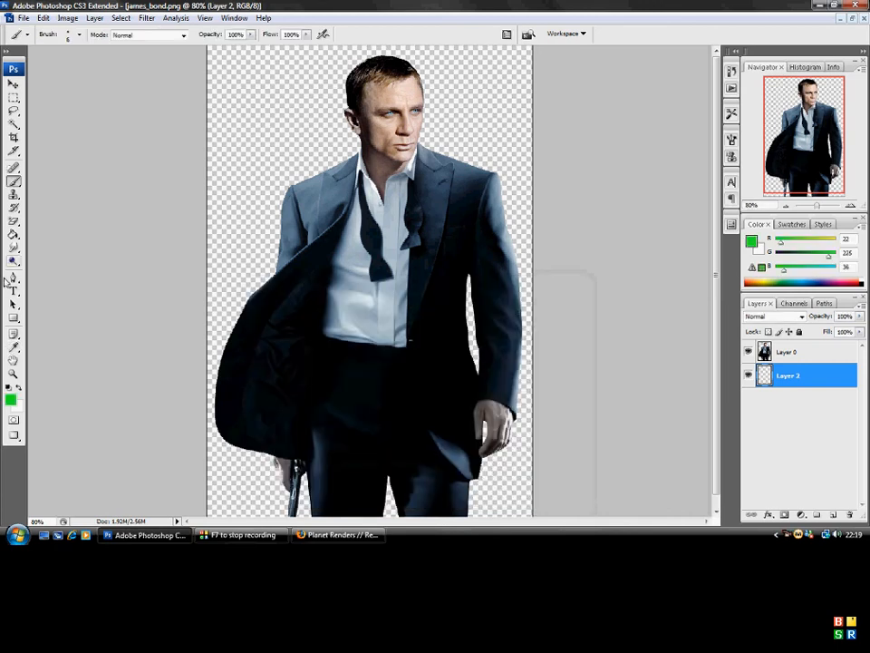
pyautogui.click(12, 235)
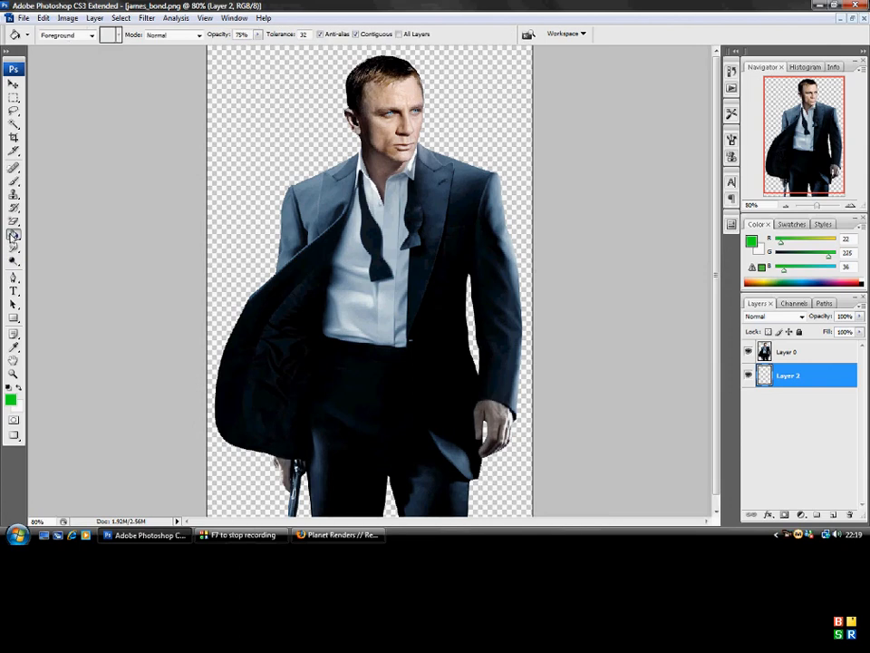
pyautogui.click(249, 143)
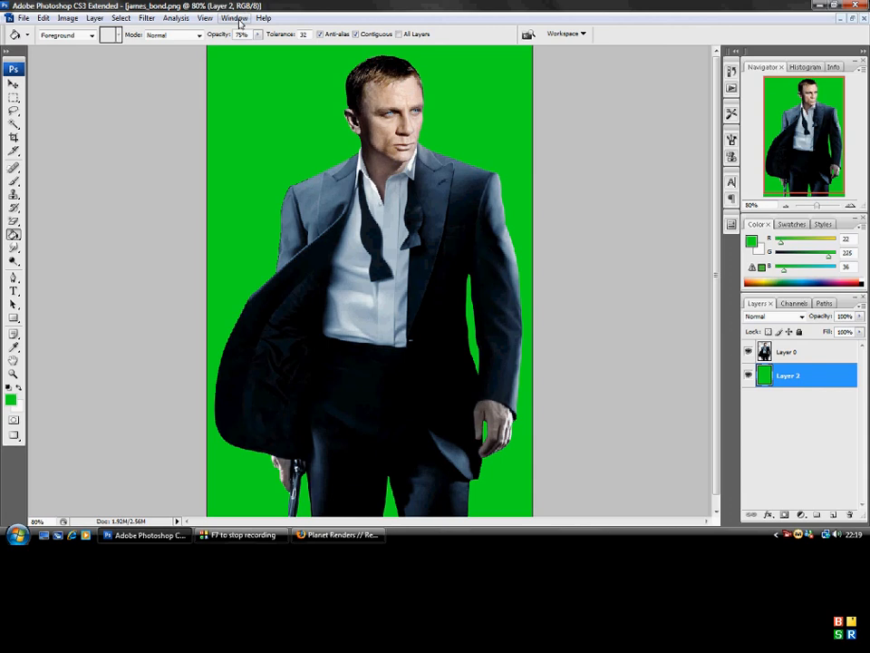
# On Layer 0, select the area around the man with the Magic Wand, and invert the selection to the figure.
pyautogui.click(766, 352)
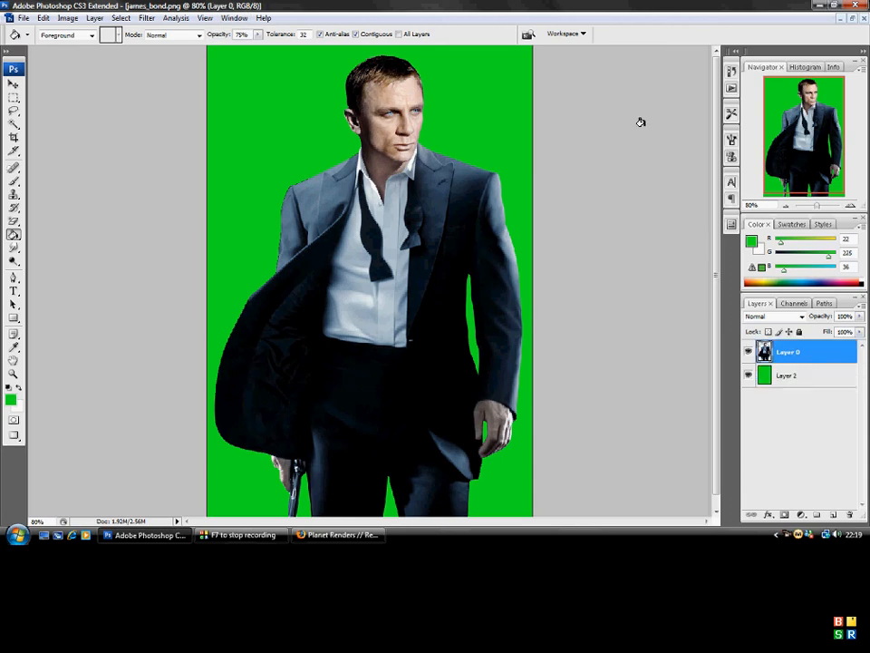
pyautogui.click(14, 124)
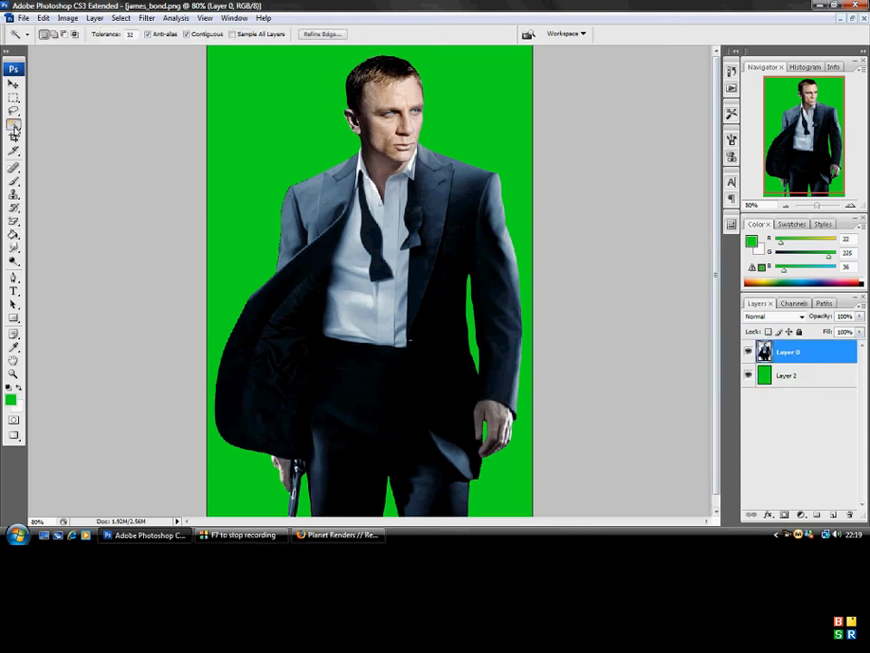
pyautogui.click(318, 122)
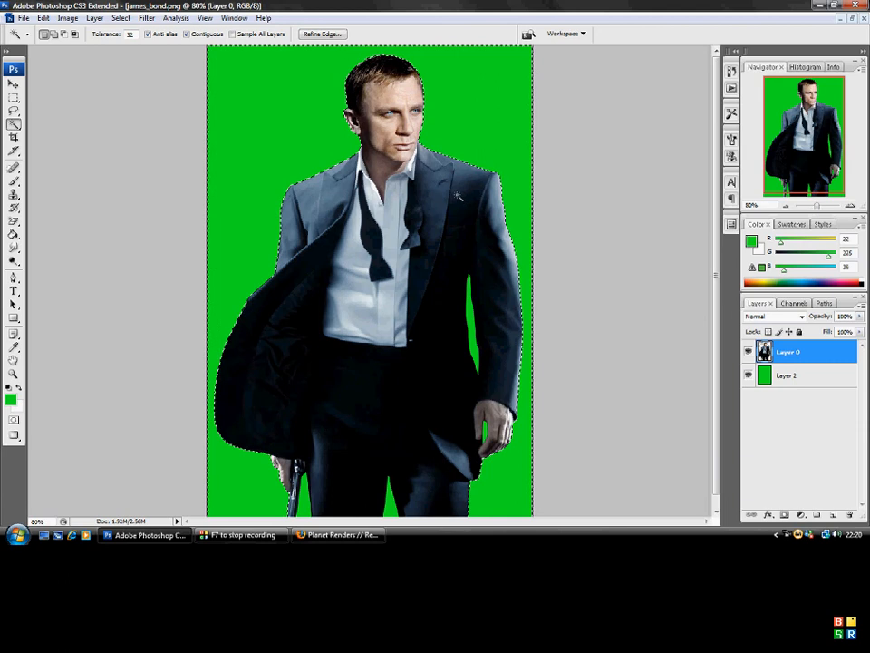
pyautogui.click(121, 19)
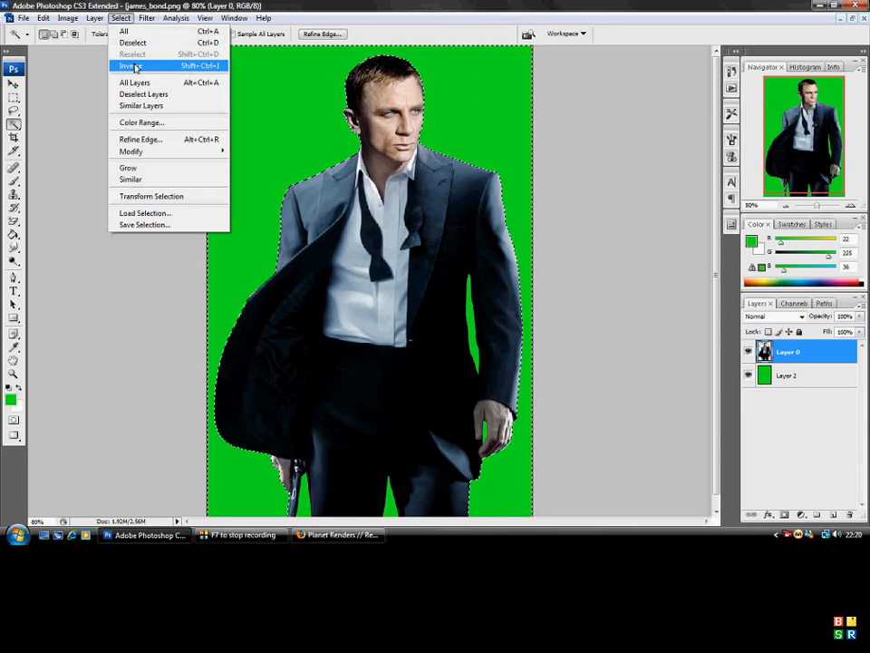
pyautogui.click(132, 66)
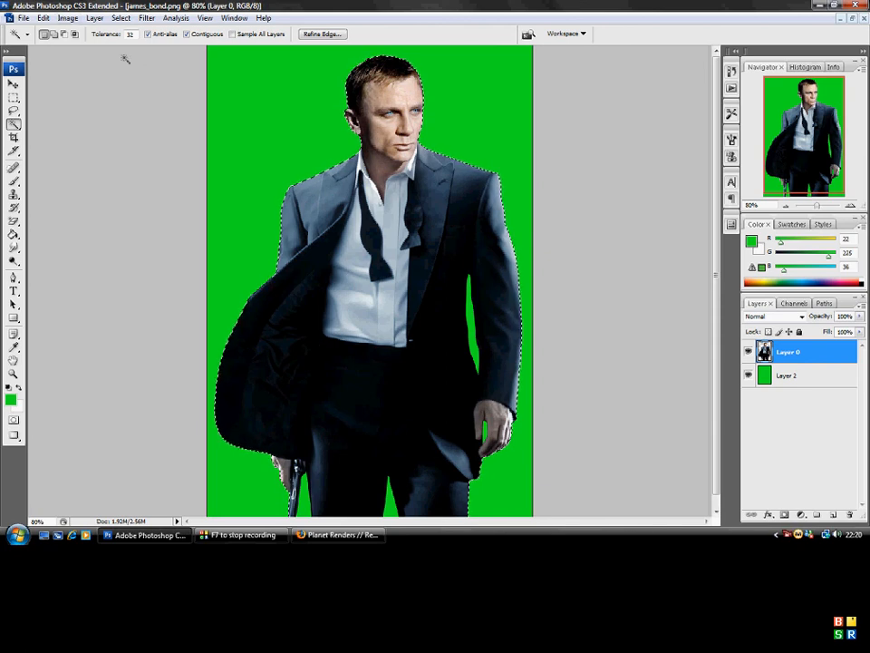
# Set the foreground colour to black and fill the selected figure with it at 90% opacity in Normal mode.
pyautogui.click(45, 20)
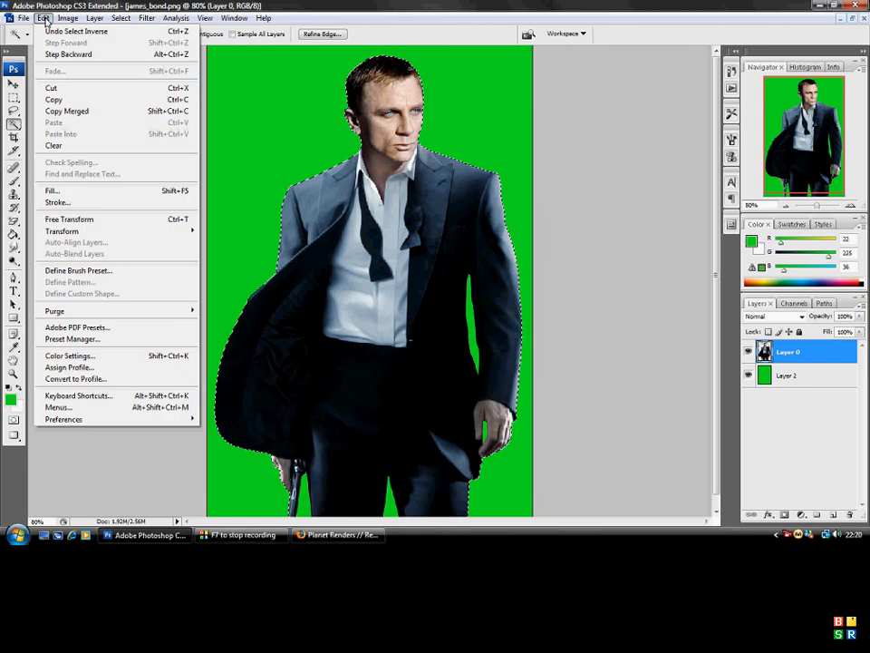
pyautogui.click(10, 399)
pyautogui.moveTo(304, 370); pyautogui.dragTo(248, 487)
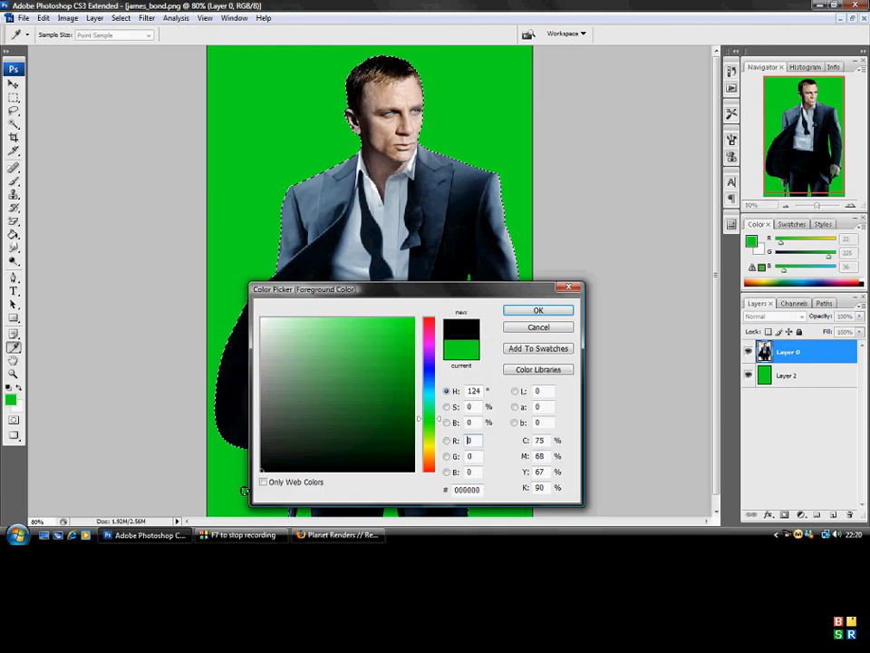
pyautogui.click(537, 311)
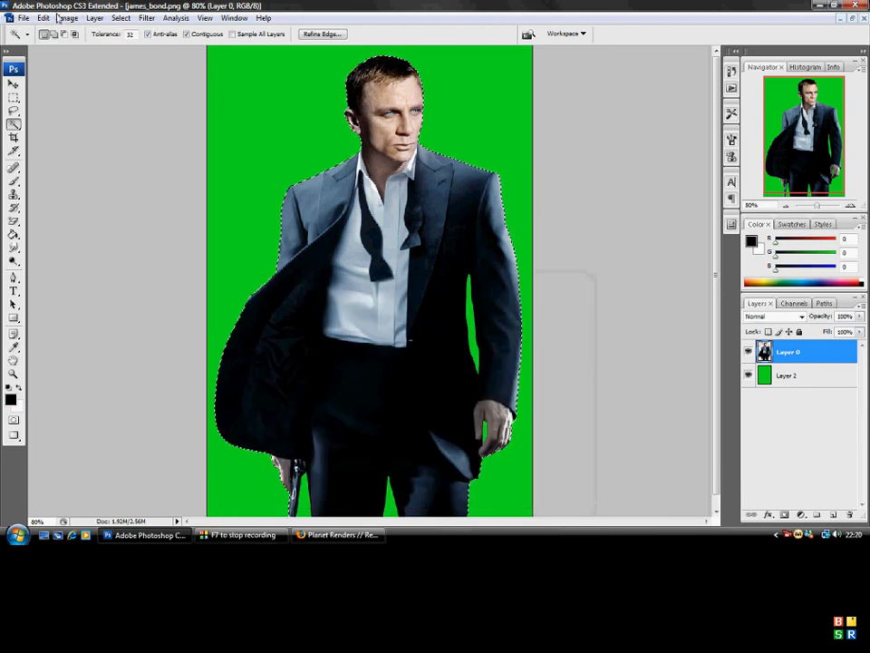
pyautogui.click(43, 18)
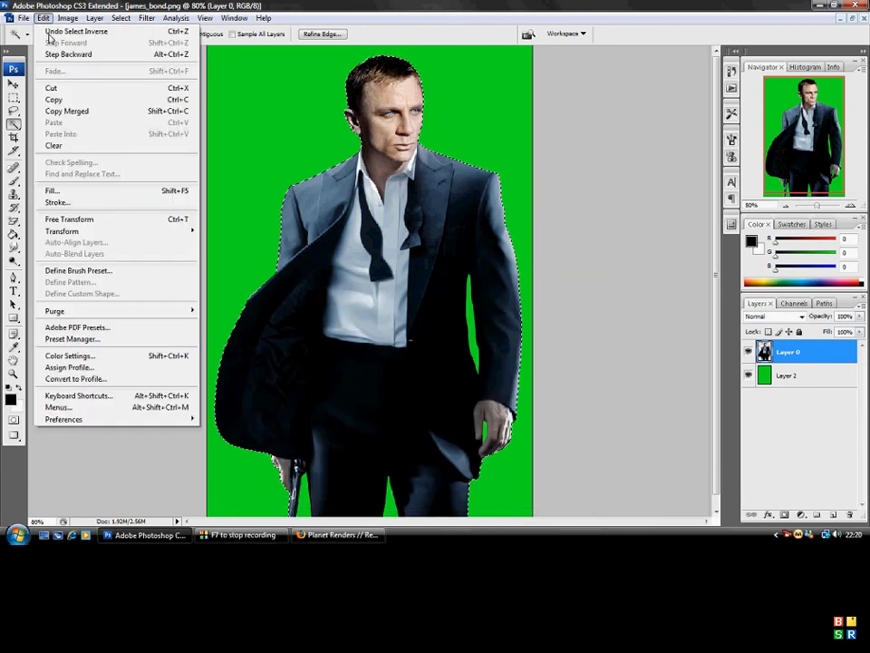
pyautogui.click(80, 192)
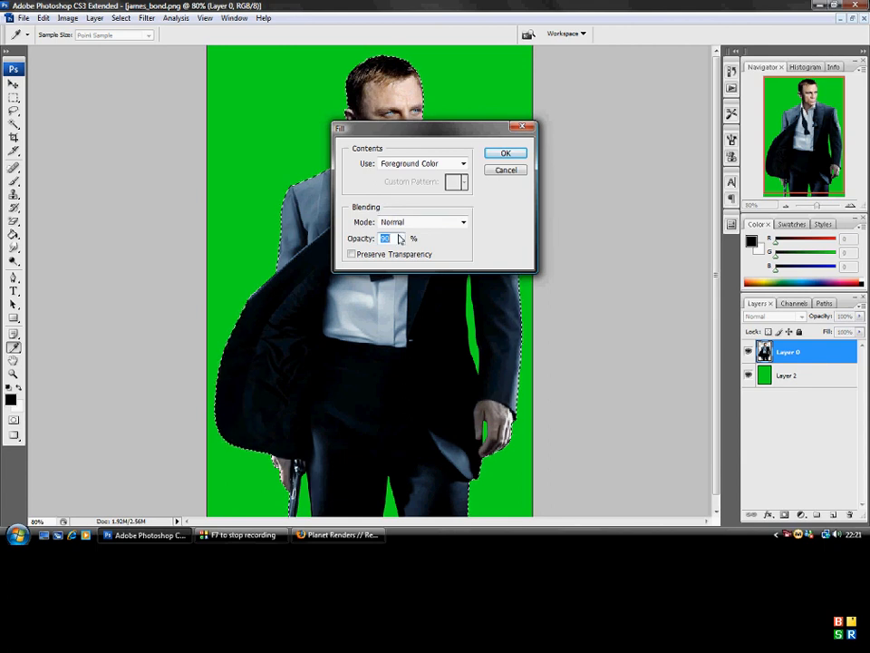
pyautogui.click(506, 154)
pyautogui.press('w')
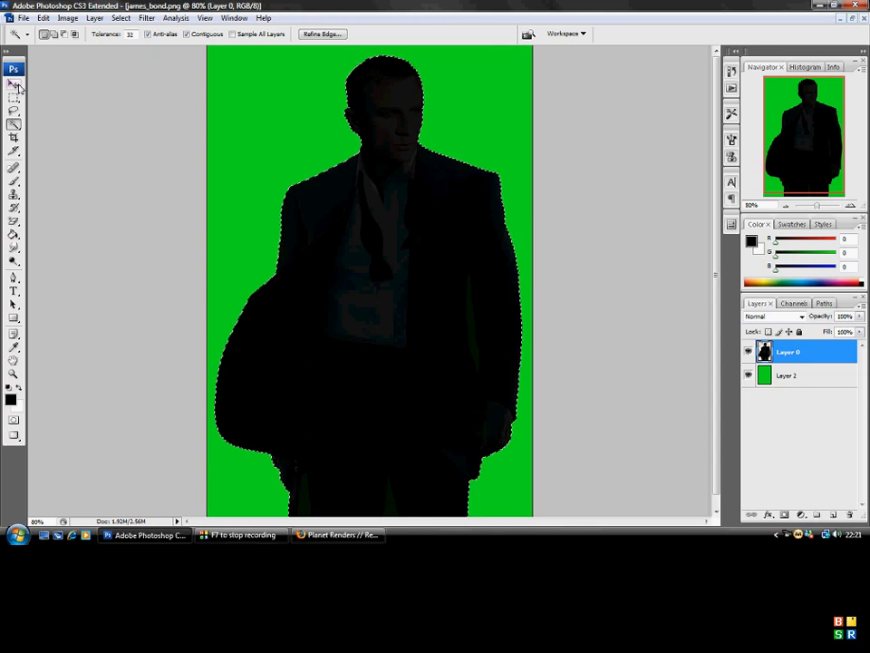
# Deselect the darkened figure.
pyautogui.click(14, 182)
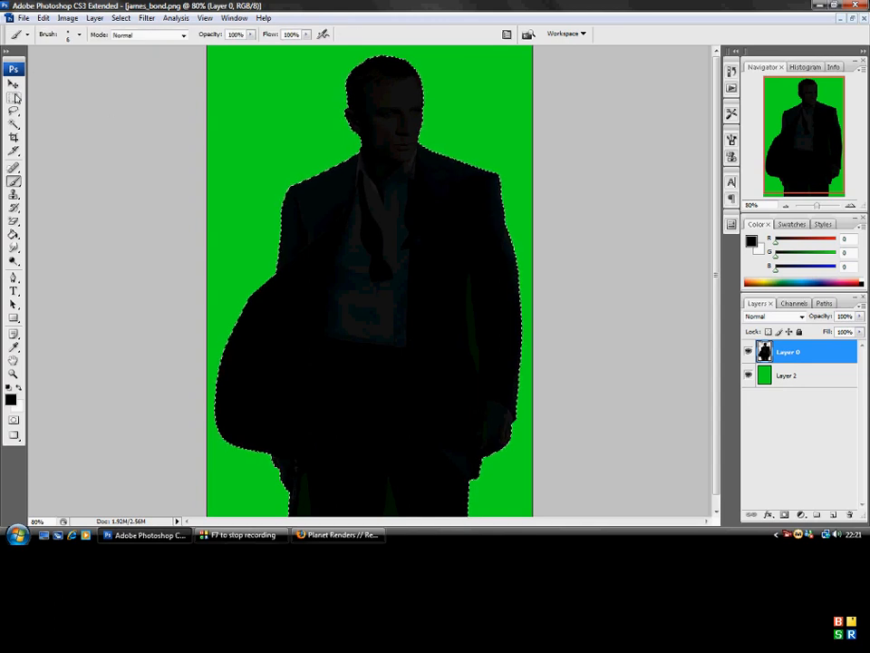
pyautogui.press('m')
pyautogui.rightClick(381, 186)
pyautogui.click(399, 191)
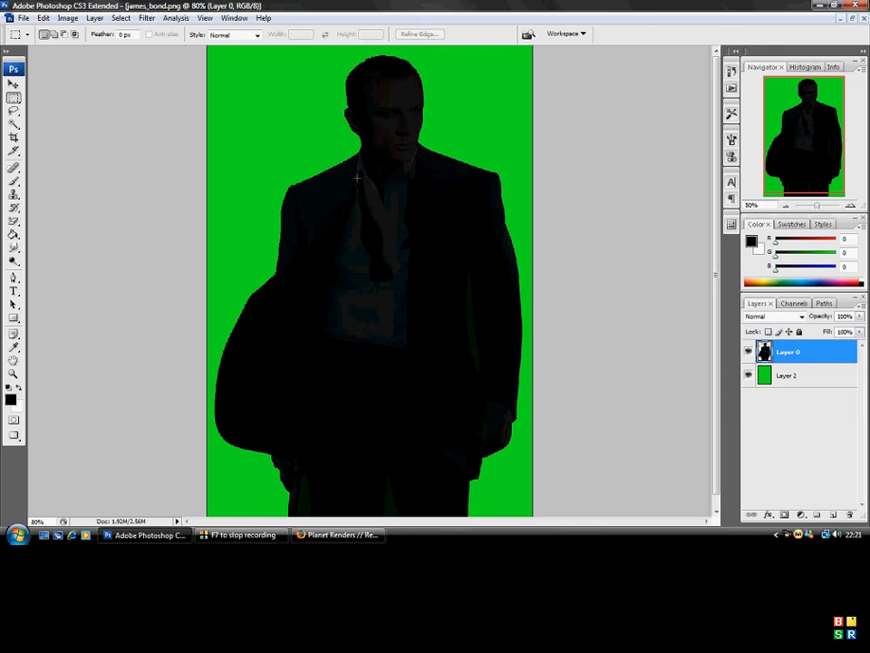
# Set the foreground colour to white and paint an earbud on the figure's ear, reducing the brush to 4 px for its stem.
pyautogui.click(14, 181)
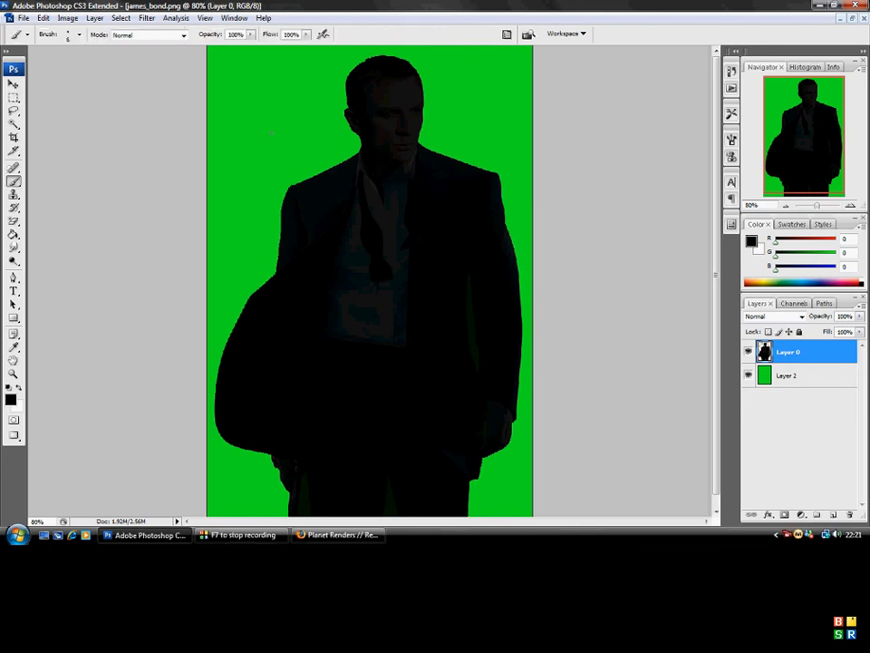
pyautogui.click(13, 401)
pyautogui.click(264, 314)
pyautogui.click(551, 310)
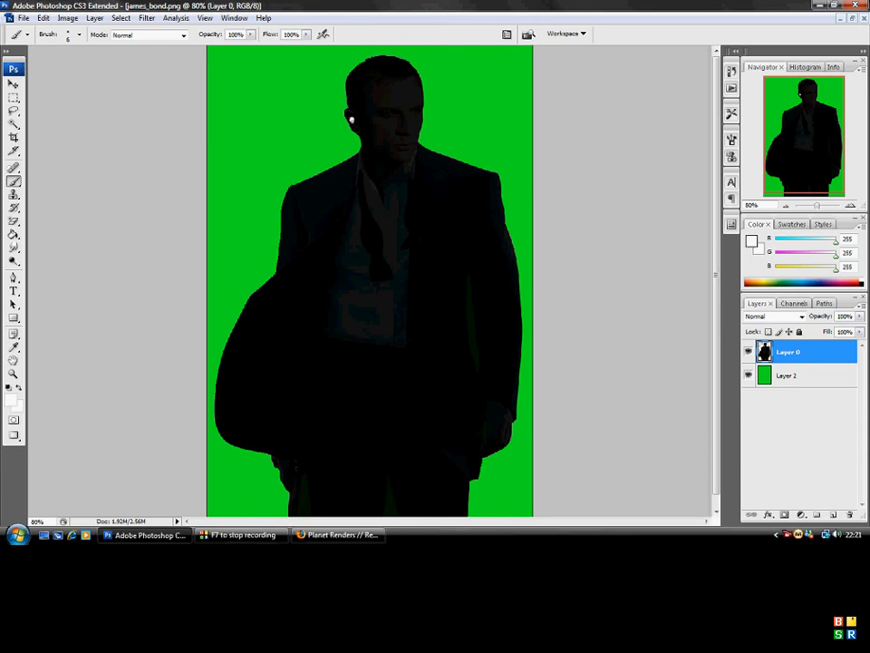
pyautogui.rightClick(352, 119)
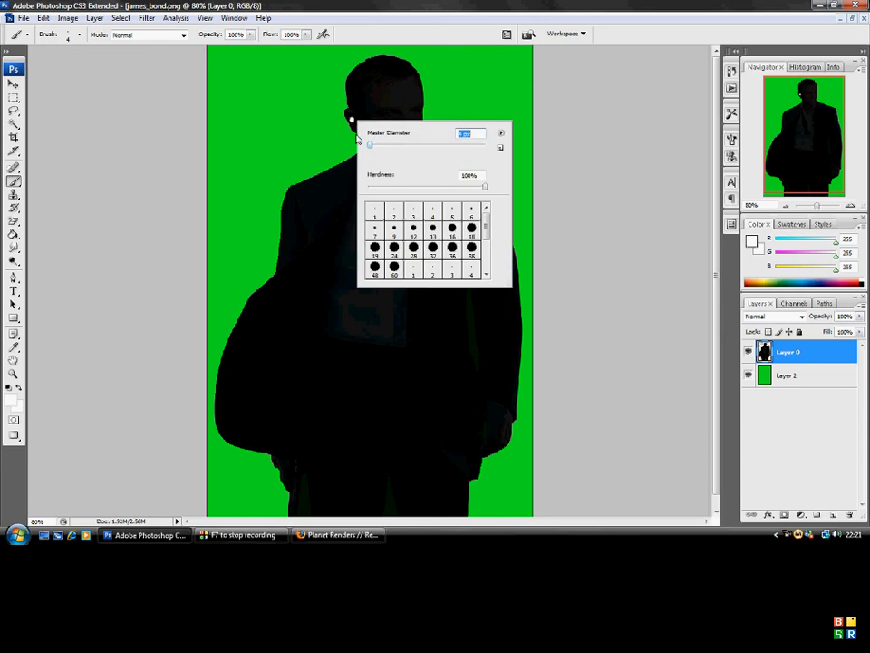
pyautogui.press('Return')
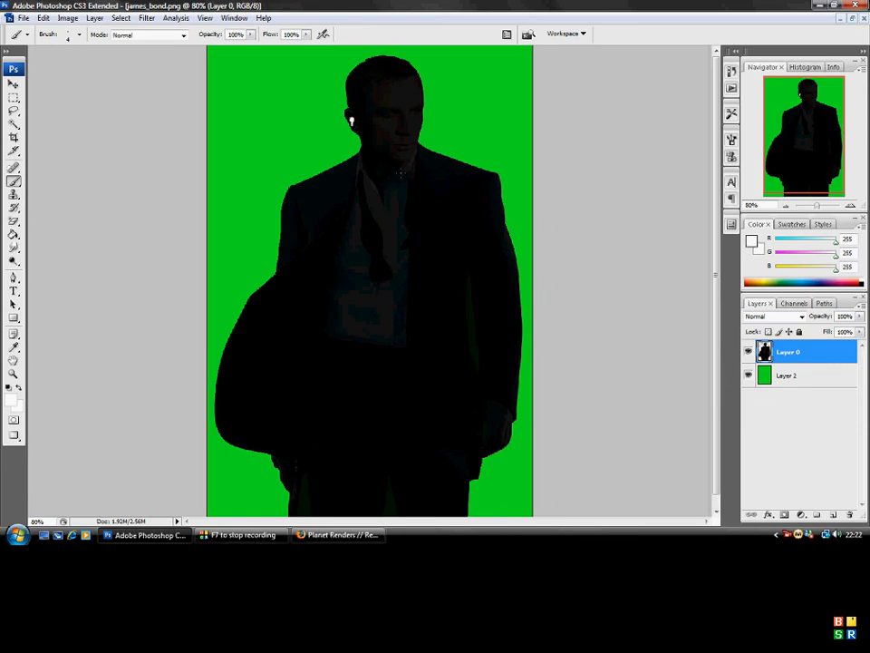
# Reduce the brush to 3 px and paint a white cable from the earbud down into the jacket, with a branch up to the other side of the jaw.
pyautogui.rightClick(377, 147)
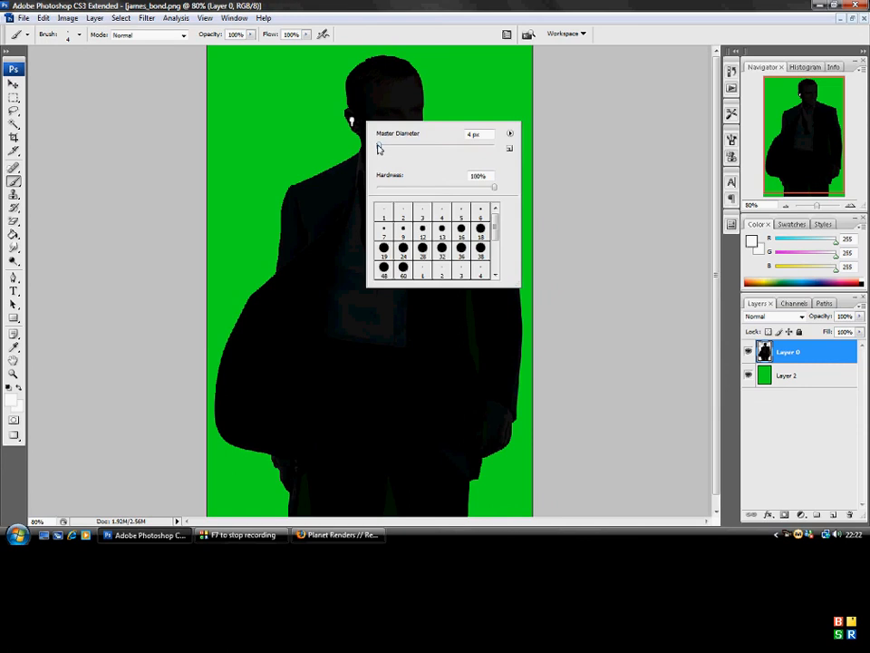
pyautogui.moveTo(377, 147); pyautogui.dragTo(376, 146)
pyautogui.click(378, 148)
pyautogui.moveTo(378, 149)
pyautogui.mouseDown()
pyautogui.moveTo(352, 126)
pyautogui.moveTo(356, 272)
pyautogui.moveTo(348, 294)
pyautogui.moveTo(300, 335)
pyautogui.mouseUp()
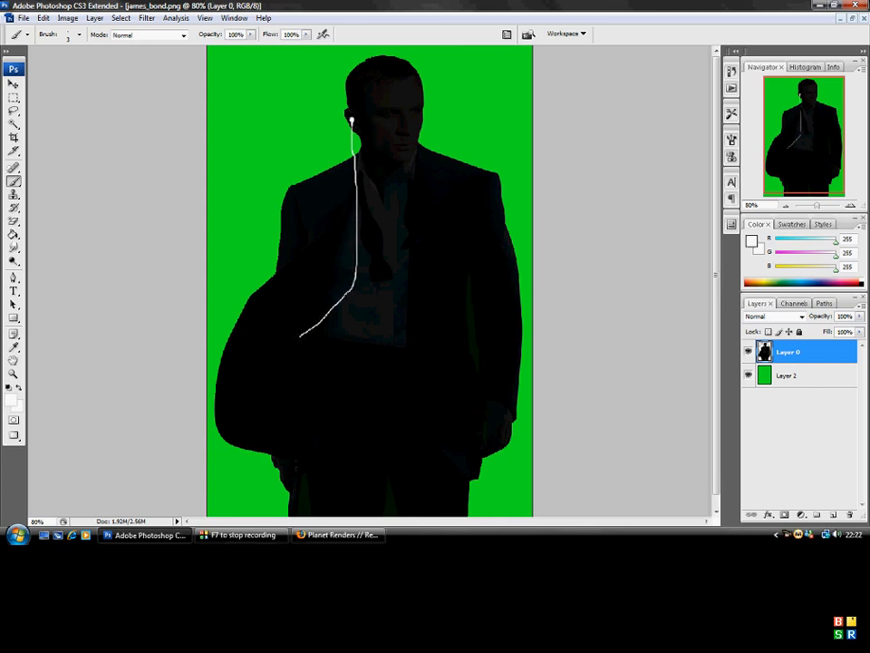
pyautogui.moveTo(366, 211)
pyautogui.mouseDown()
pyautogui.moveTo(405, 173)
pyautogui.moveTo(419, 140)
pyautogui.mouseUp()
# Choose Arial as the font for the Type tool and draw a text box in the canvas's upper-left corner.
pyautogui.press('t')
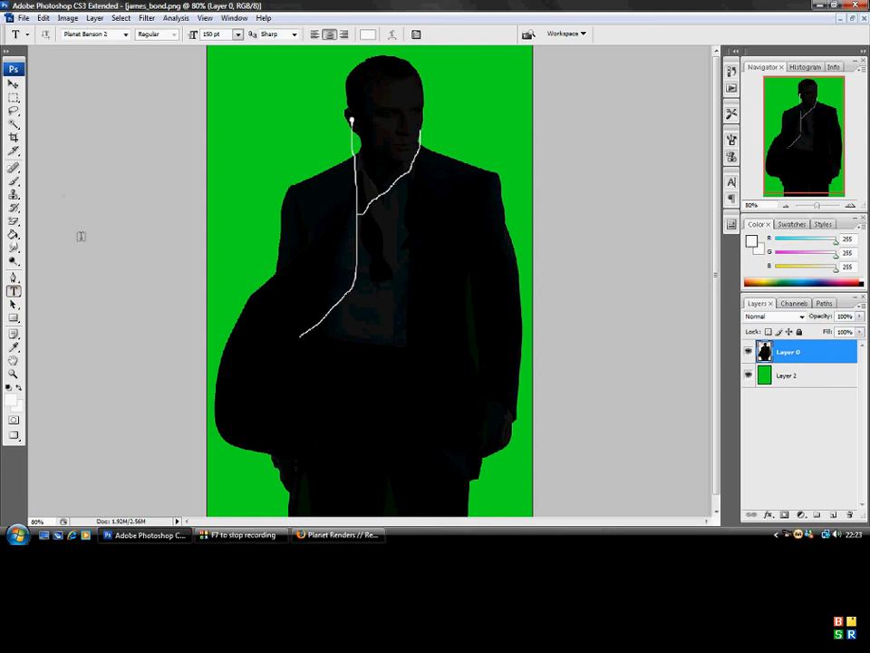
pyautogui.click(126, 35)
pyautogui.scroll(20, 133, 58)
pyautogui.scroll(7, 224, 96)
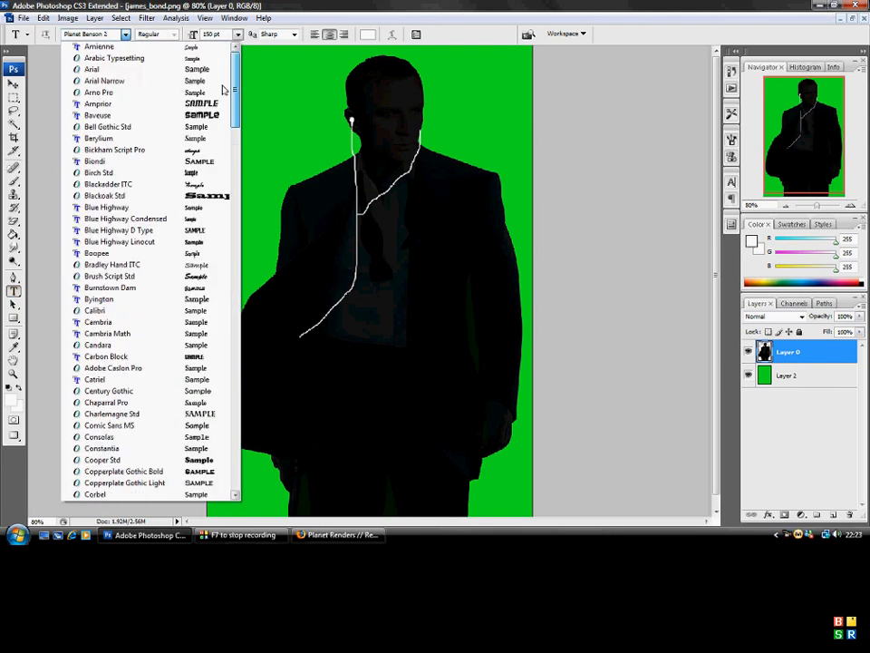
pyautogui.click(134, 71)
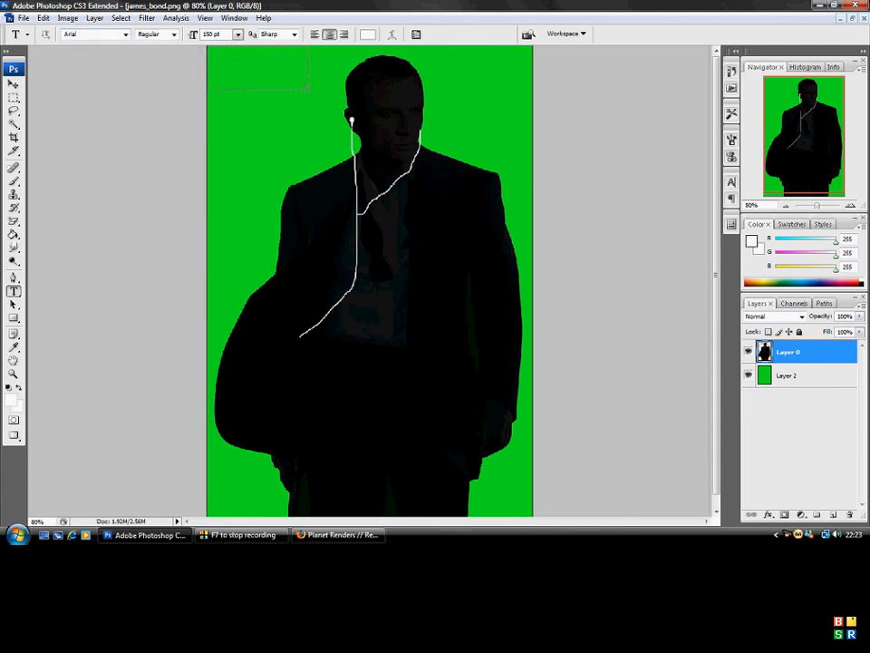
pyautogui.moveTo(326, 88); pyautogui.dragTo(207, 46)
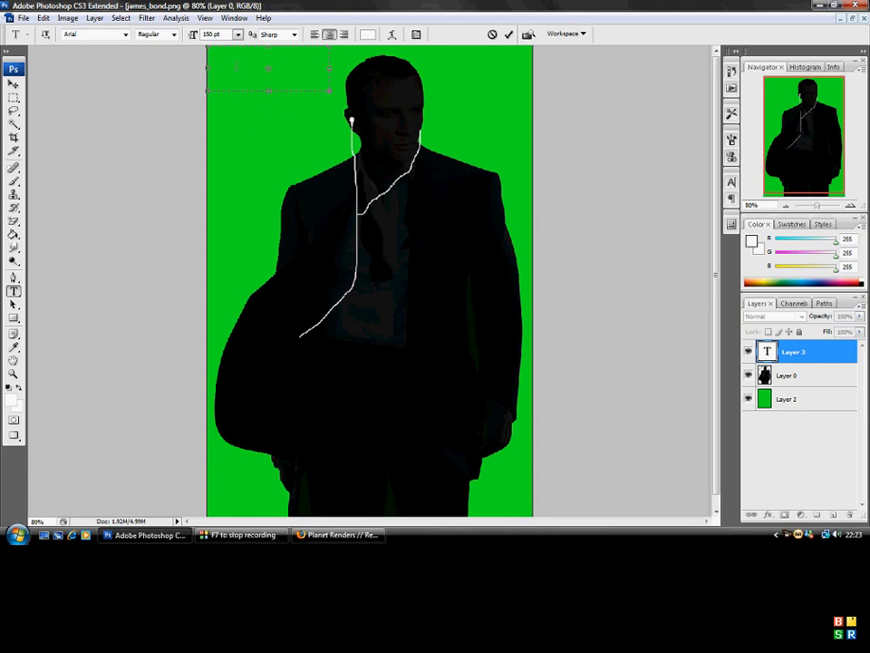
# Left-align the text and extend the lower edge of the text box downward.
pyautogui.click(238, 34)
pyautogui.click(229, 66)
pyautogui.click(236, 35)
pyautogui.click(229, 134)
pyautogui.click(223, 67)
pyautogui.click(315, 34)
pyautogui.moveTo(268, 91); pyautogui.dragTo(268, 124)
# Set the text size to 60 pt and delete the placeholder letters.
pyautogui.click(237, 35)
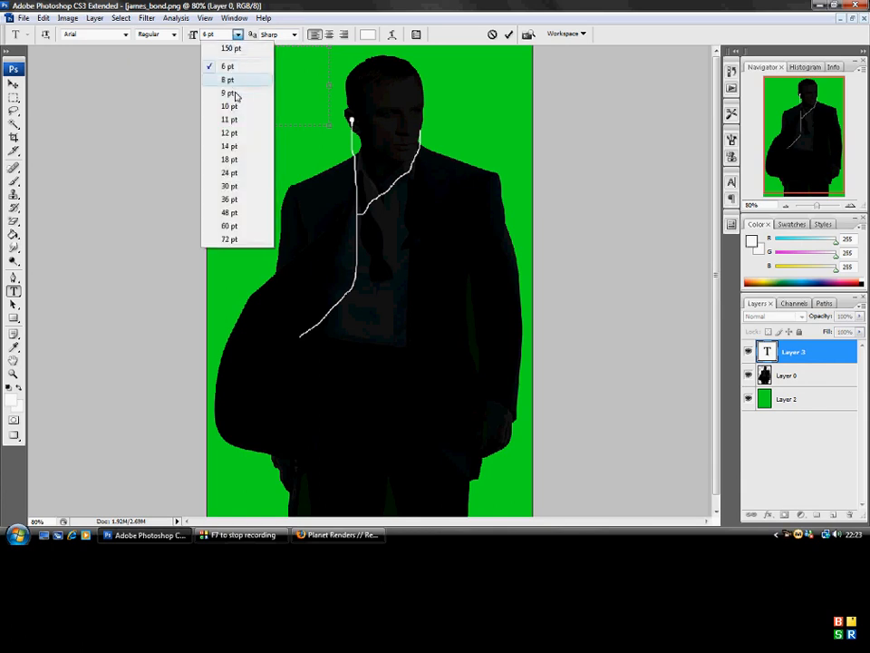
pyautogui.click(229, 159)
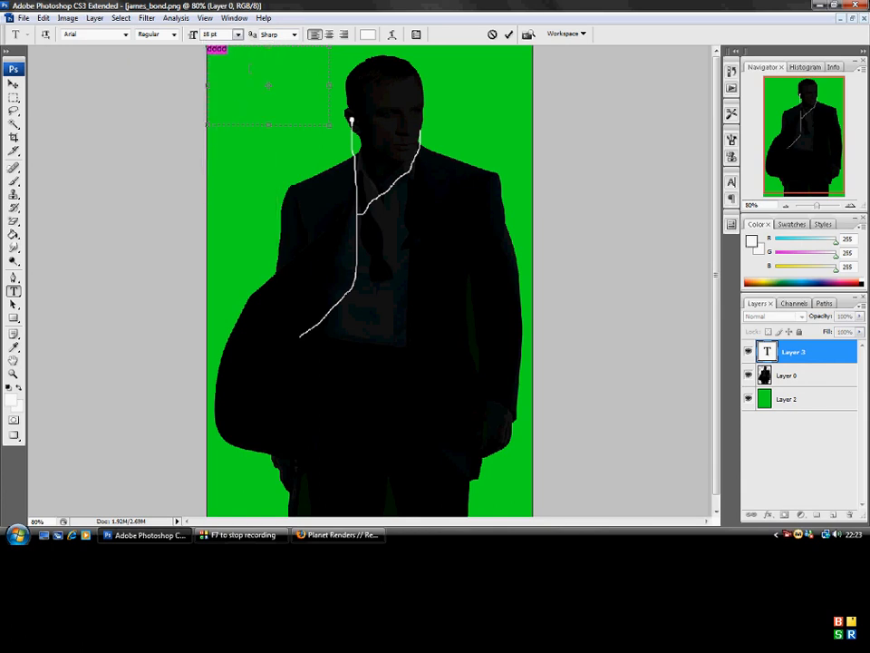
pyautogui.click(239, 34)
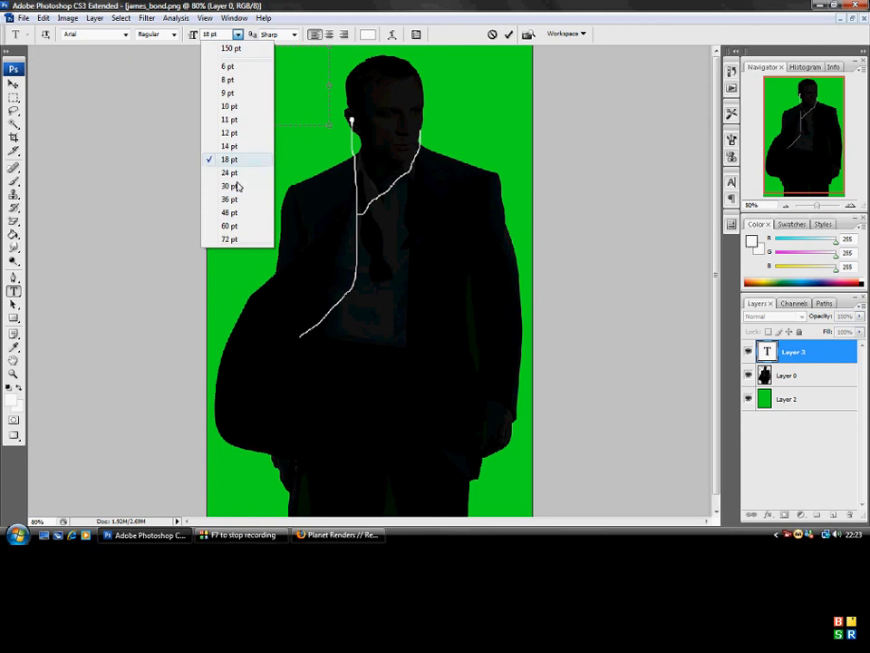
pyautogui.click(232, 198)
pyautogui.click(237, 34)
pyautogui.click(238, 226)
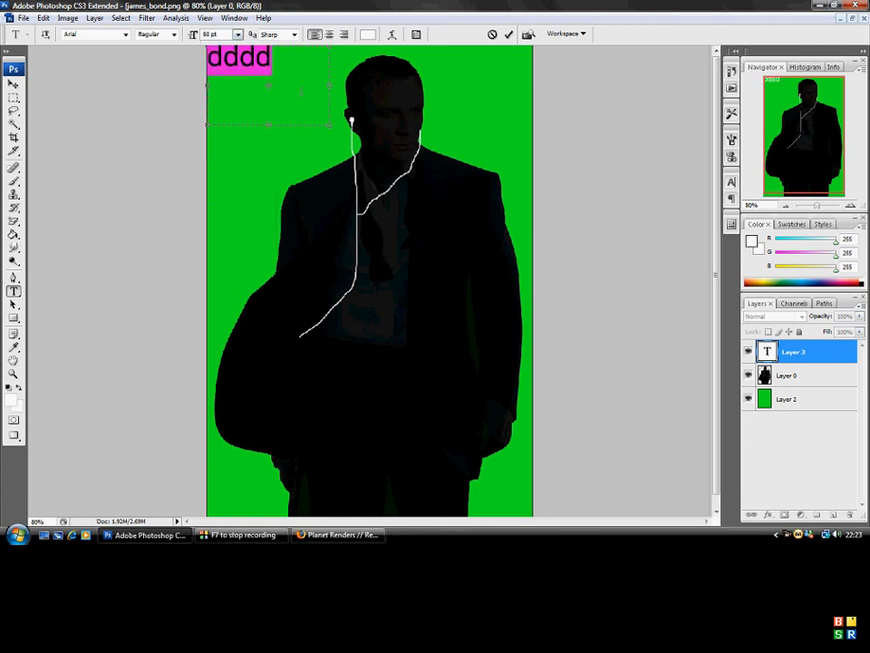
pyautogui.press('BackSpace')
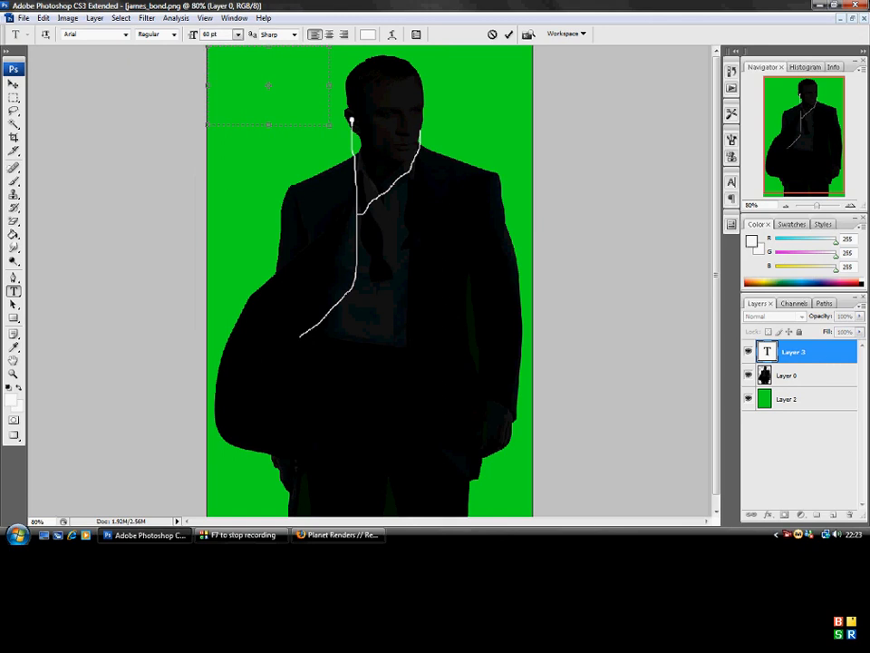
# Enter the title "iSpy", inset the text box from the canvas's top and left edges, and commit the text.
pyautogui.moveTo(270, 50); pyautogui.dragTo(269, 65)
pyautogui.write('iSpy')
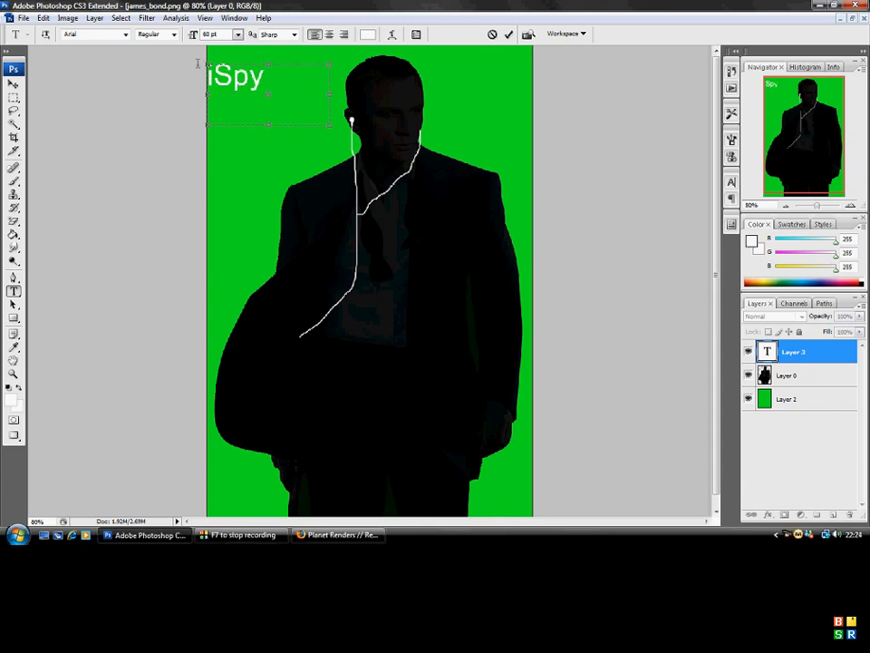
pyautogui.moveTo(205, 128); pyautogui.dragTo(237, 124)
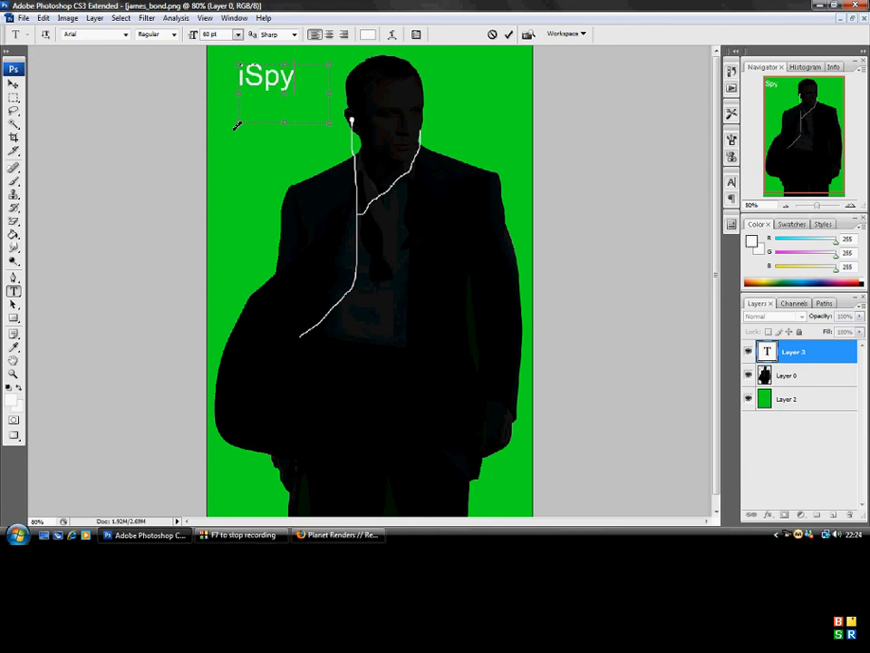
pyautogui.click(13, 84)
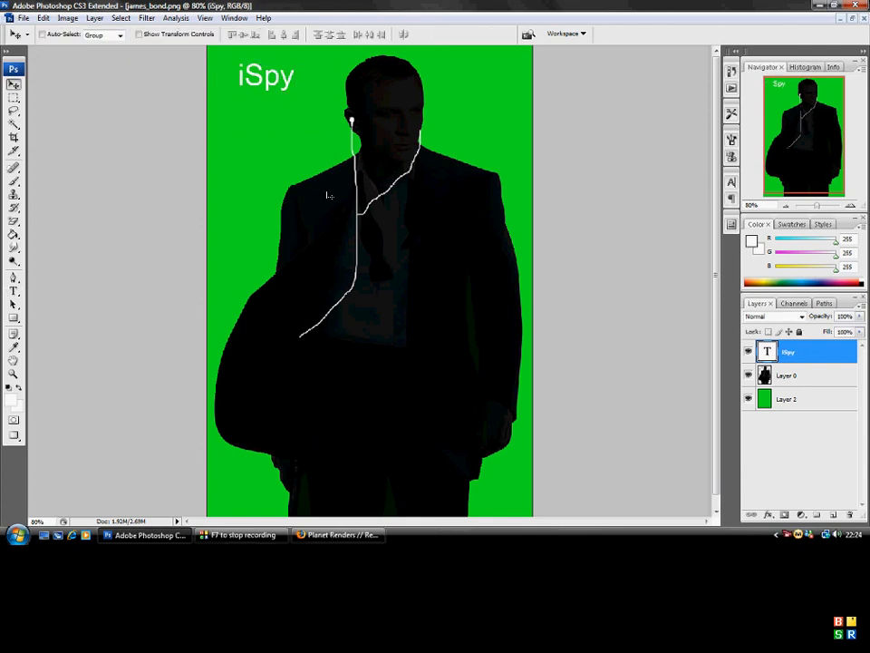